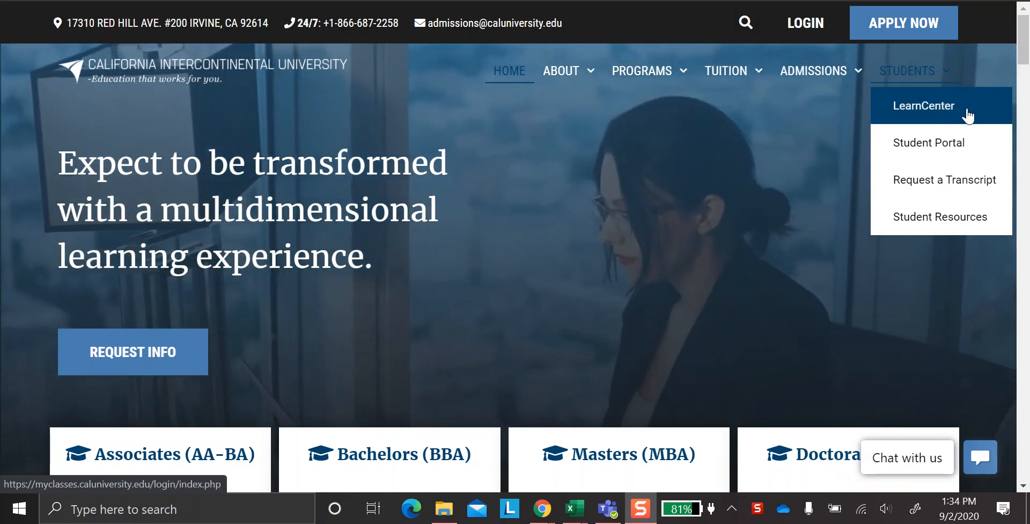
- Open LearnCenter from the Students menu on the CIU university website
left_click(988, 102)
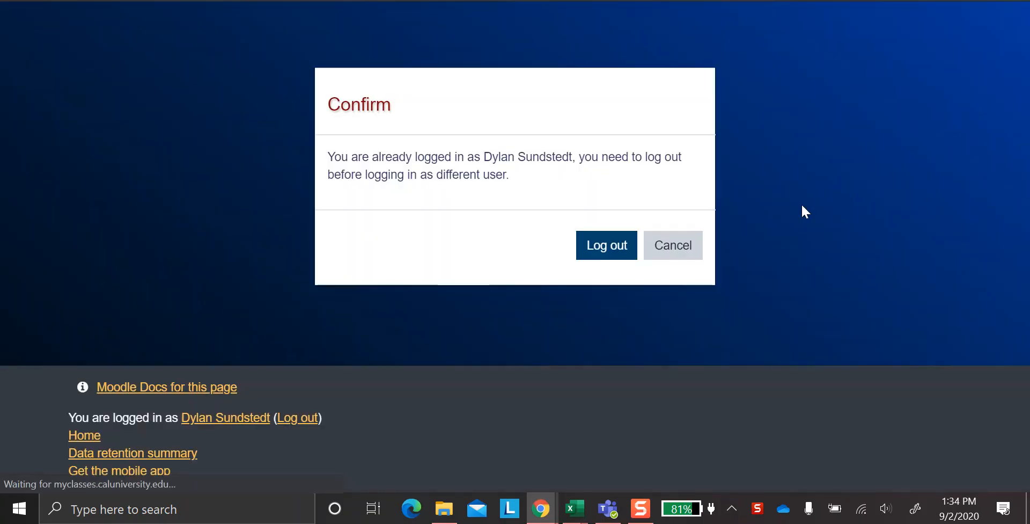
- Cancel the log-out to stay signed in, then scroll down to the Grammarly! notice
left_click(659, 243)
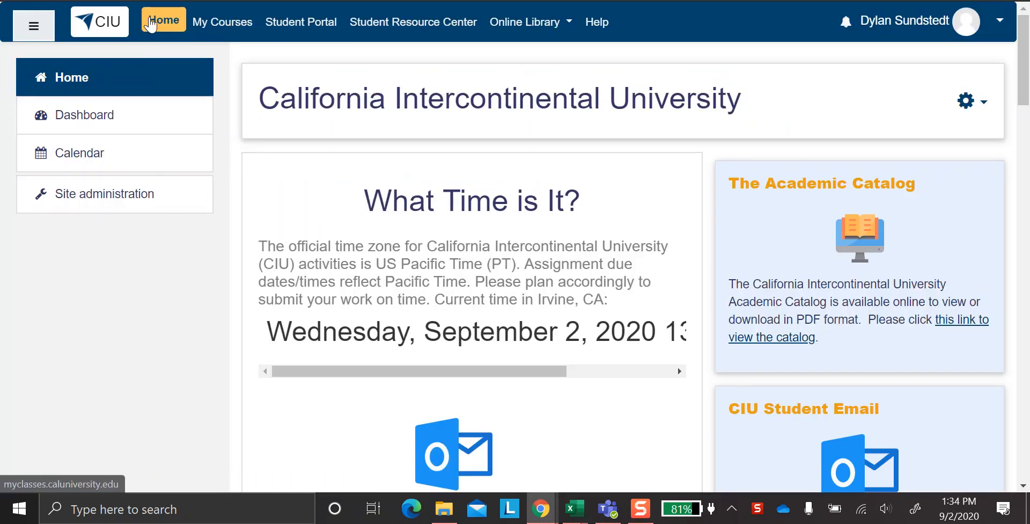
scroll(798, 274, "down", 5)
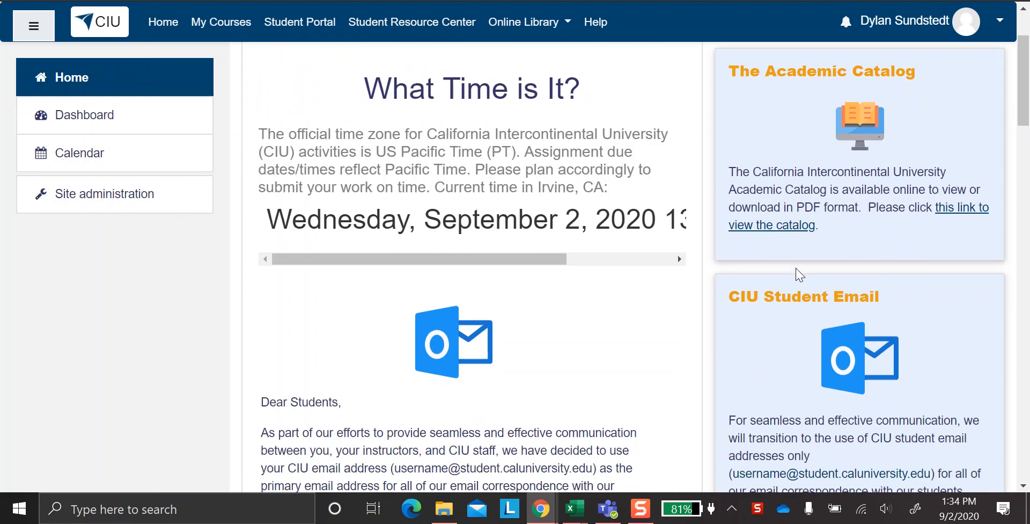
scroll(798, 274, "down", 4)
scroll(799, 275, "down", 5)
scroll(803, 278, "down", 4)
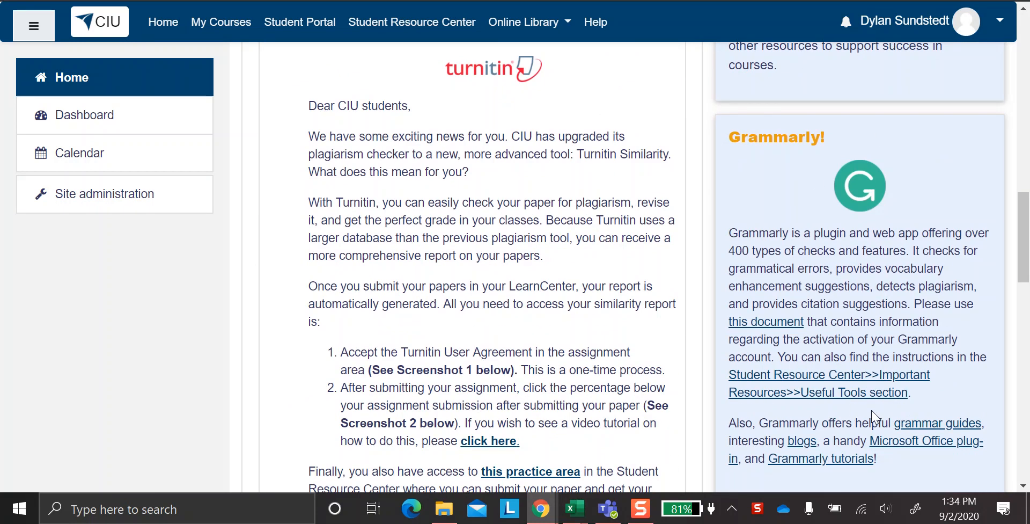
scroll(867, 338, "down", 2)
scroll(868, 338, "up", 2)
- Open the Grammarly instructions PDF at 100% zoom and highlight Step 3's access code
left_click(767, 322)
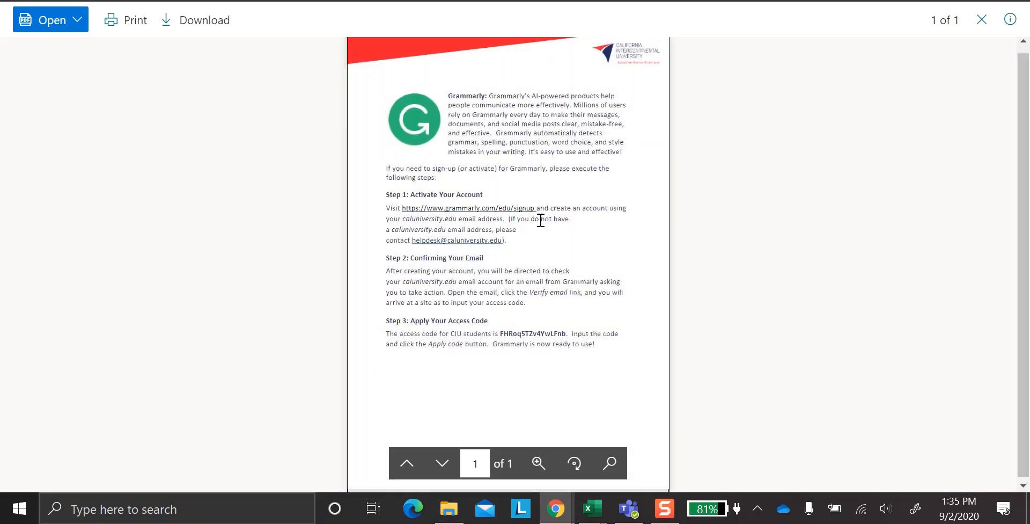
left_click(546, 470)
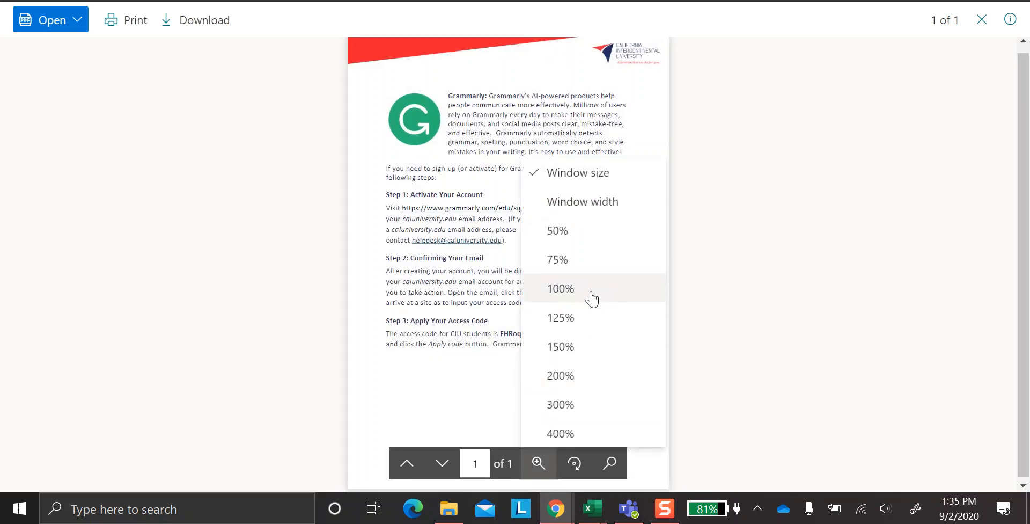
left_click(585, 293)
scroll(536, 252, "down", 6)
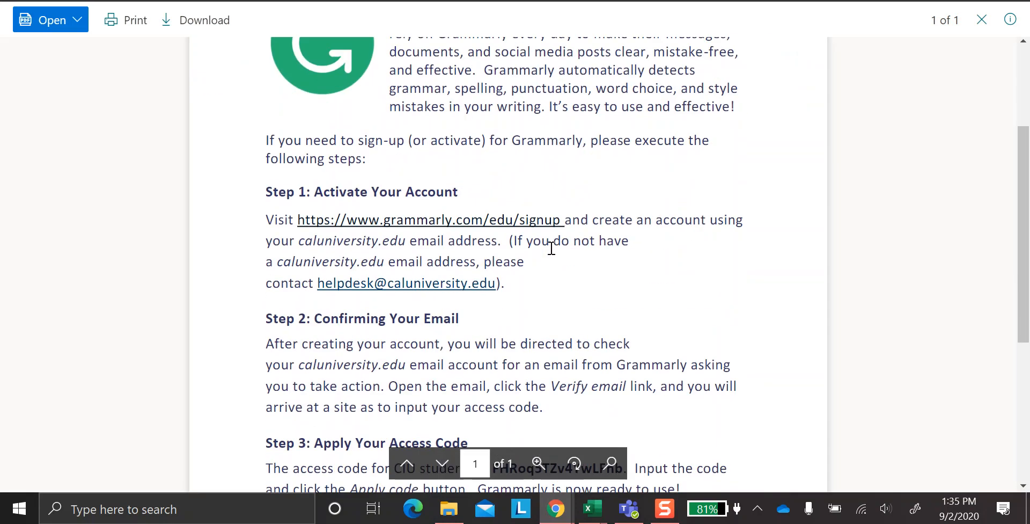
scroll(553, 252, "up", 1)
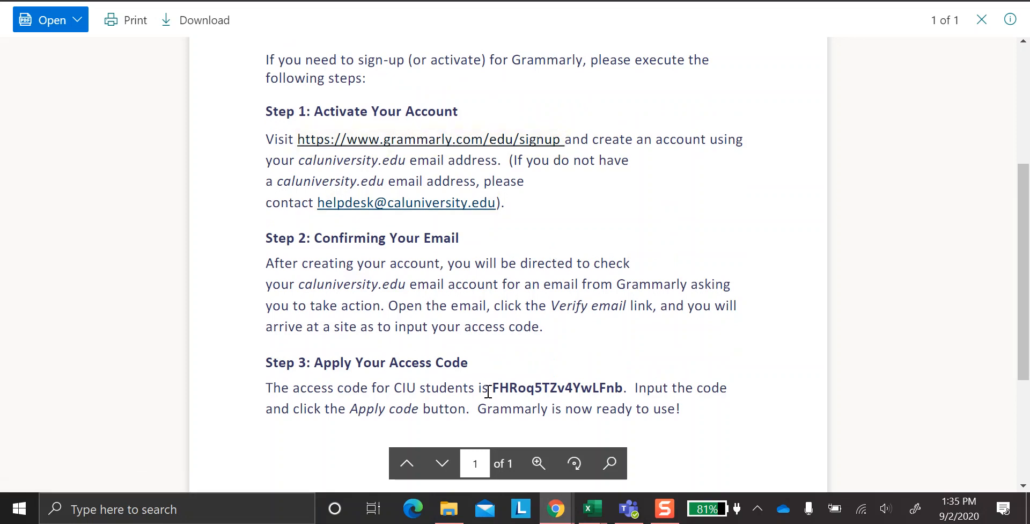
left_click_drag(495, 387, 624, 390)
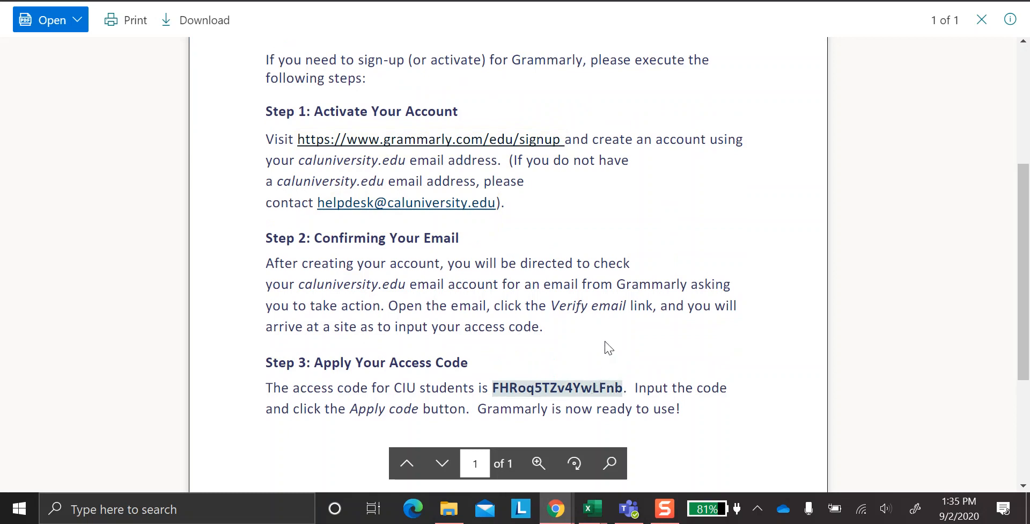
left_click(552, 369)
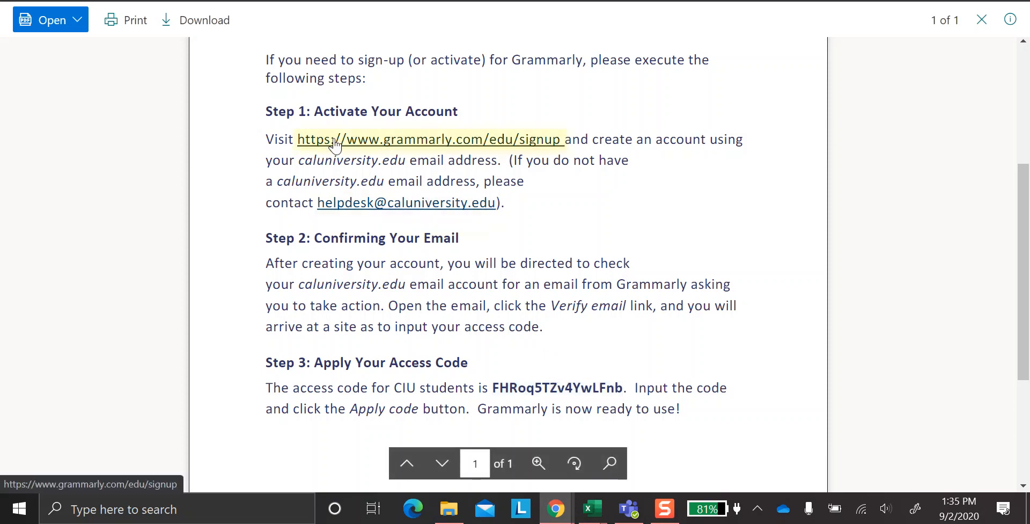
- Follow the grammarly.com/edu/signup link and enter the account holder's name in the Name field
left_click(433, 140)
scroll(515, 317, "down", 1)
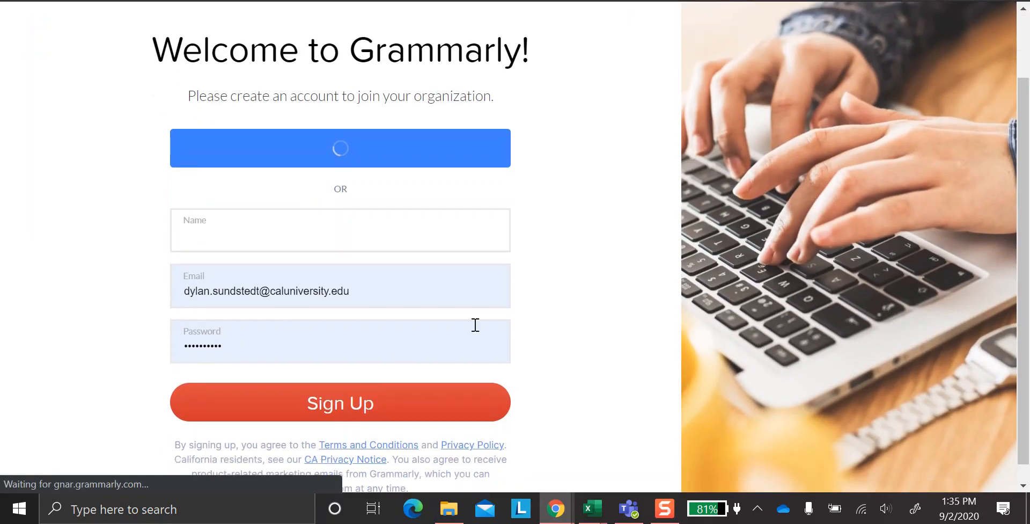
left_click(239, 234)
left_click(298, 237)
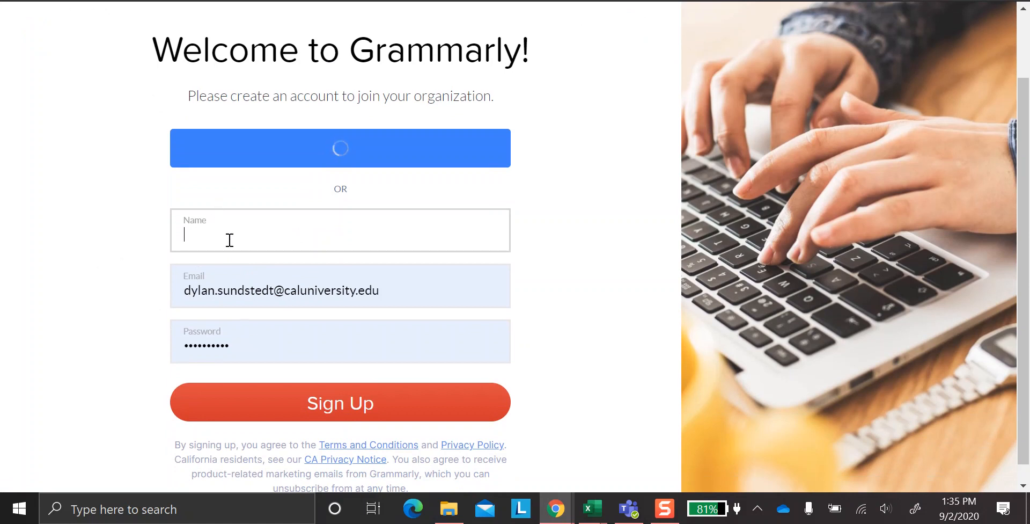
type("Dylan Sunds")
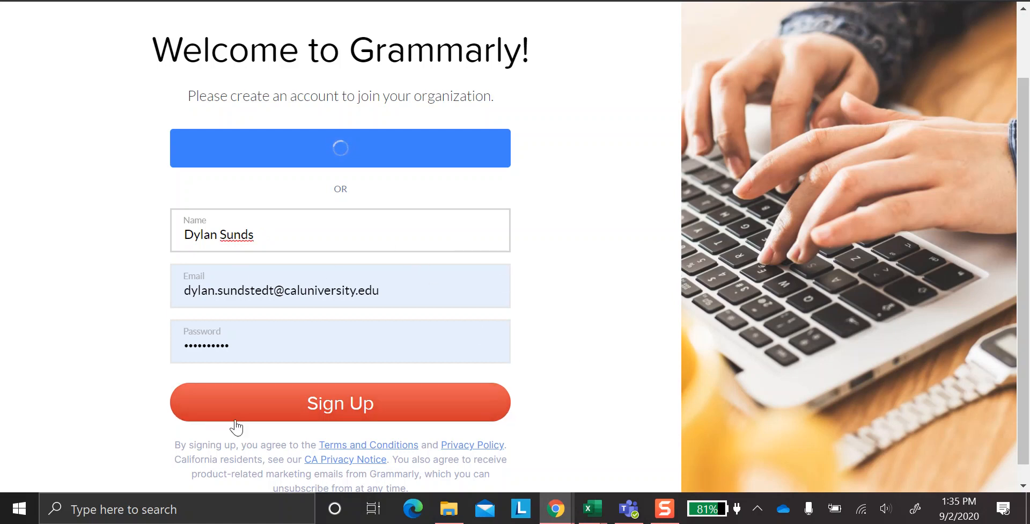
scroll(483, 322, "down", 1)
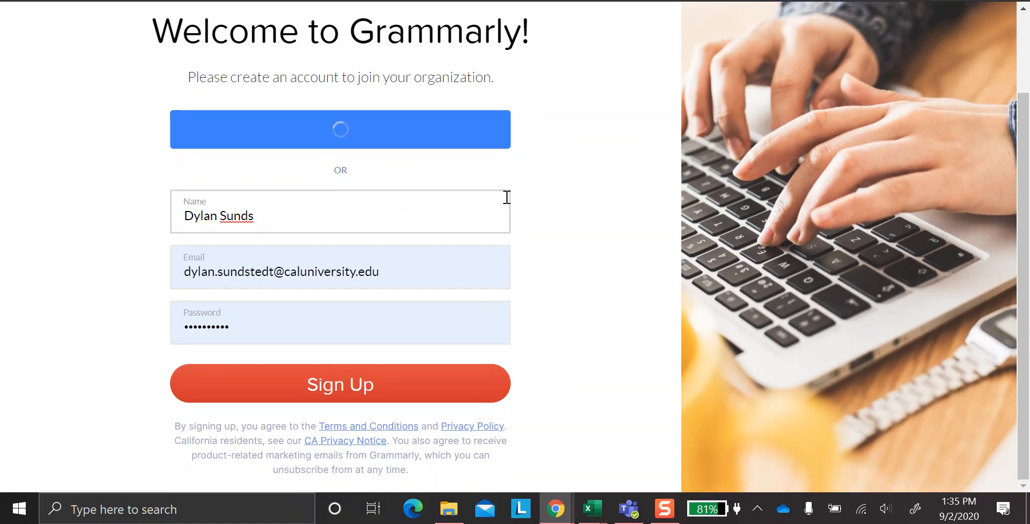
scroll(472, 249, "up", 2)
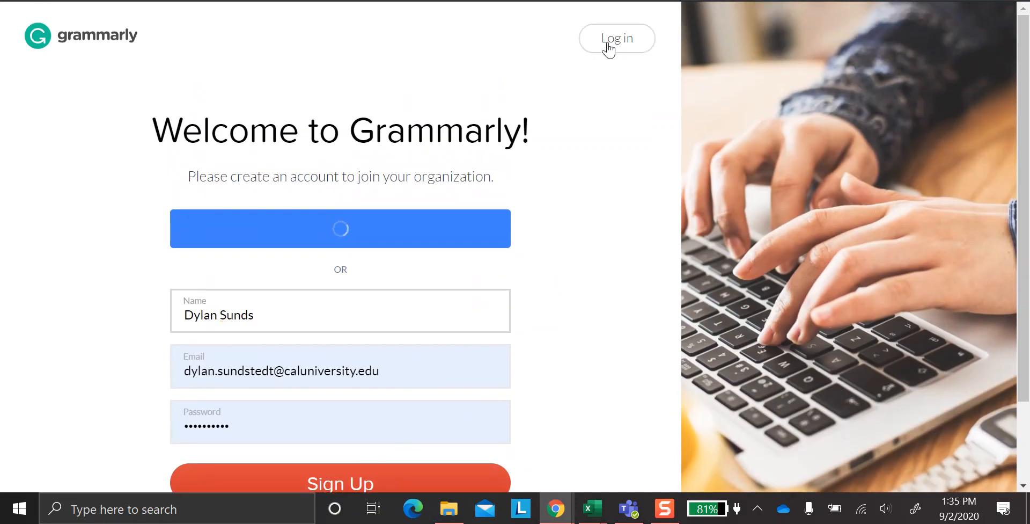
left_click(607, 44)
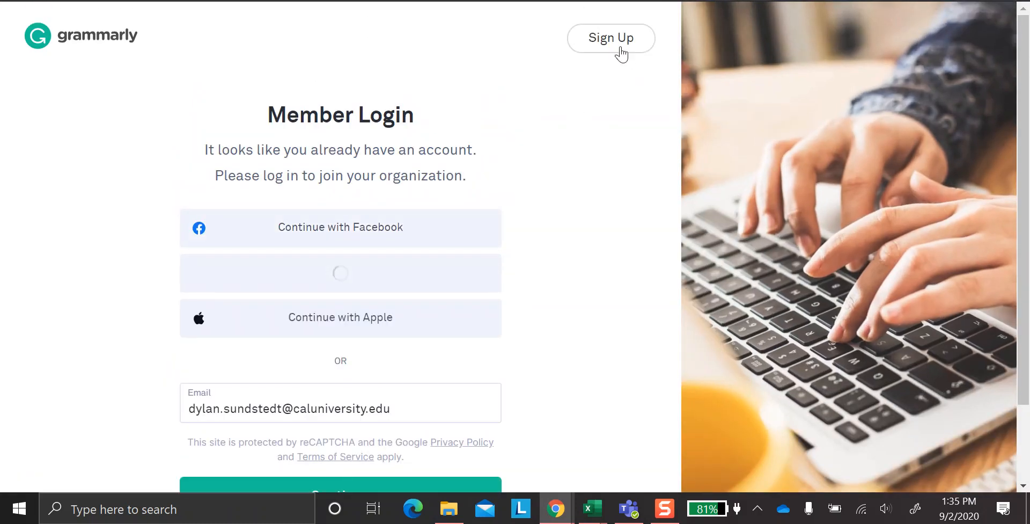
- Log in with the prefilled school e-mail and the saved password
scroll(483, 278, "down", 2)
left_click(301, 410)
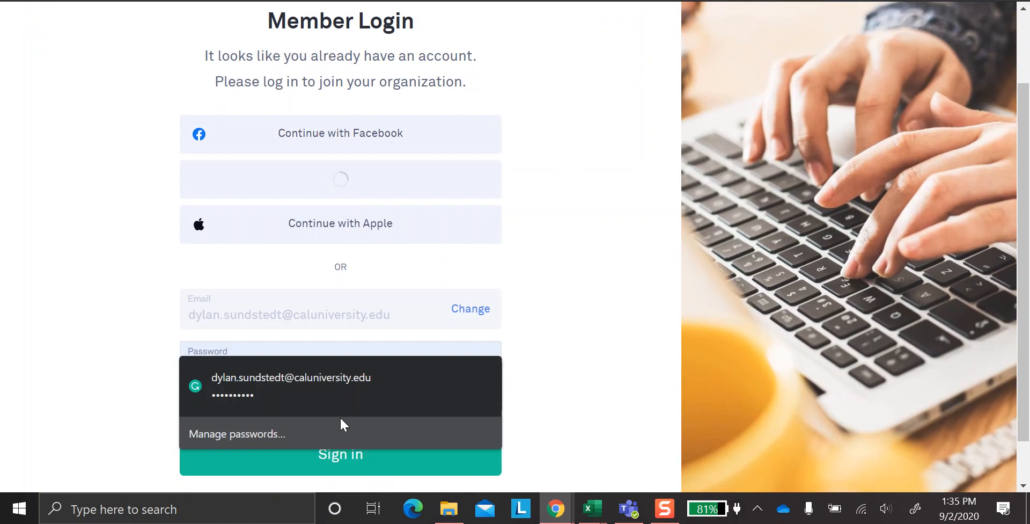
left_click(315, 461)
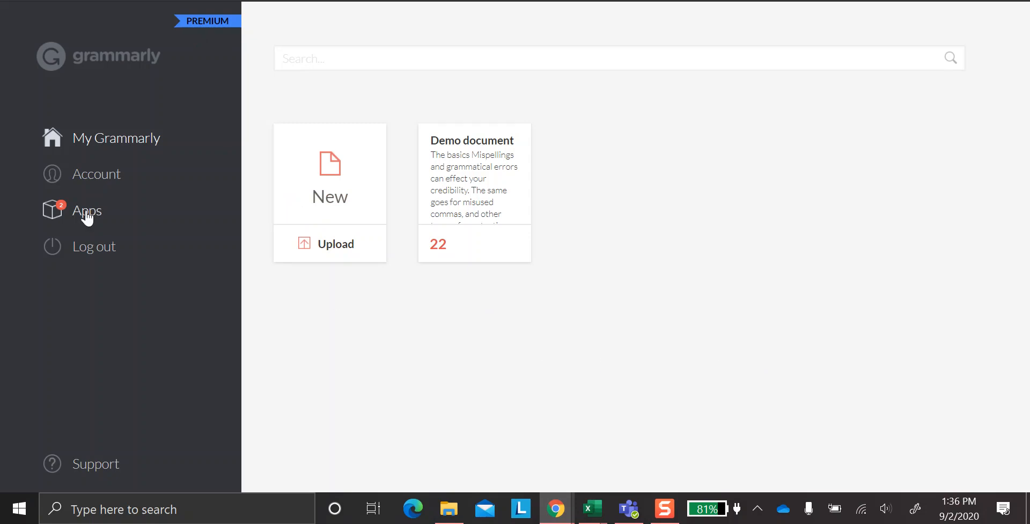
- Review the Apps list and the Grammarly for Chrome store page, then return to Apps
left_click(55, 214)
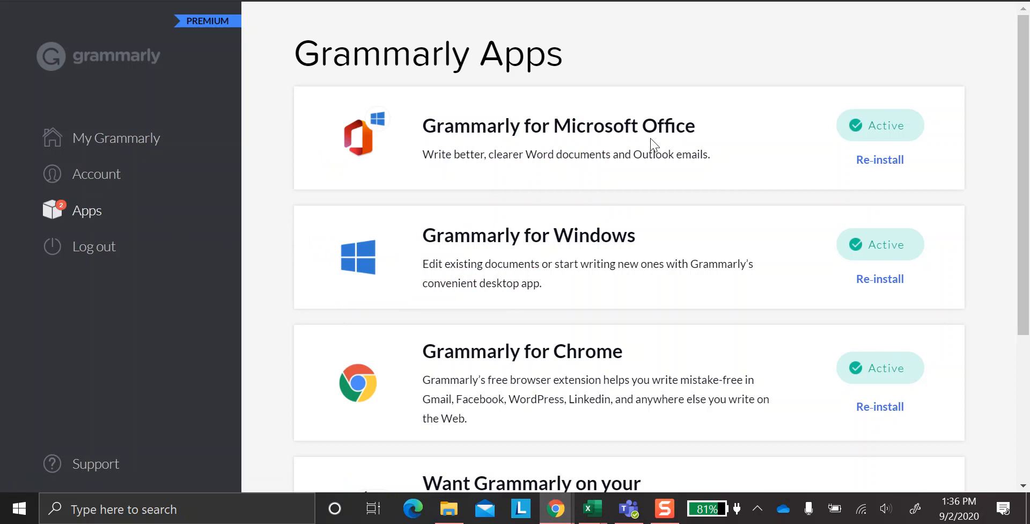
scroll(651, 142, "down", 3)
scroll(616, 199, "up", 2)
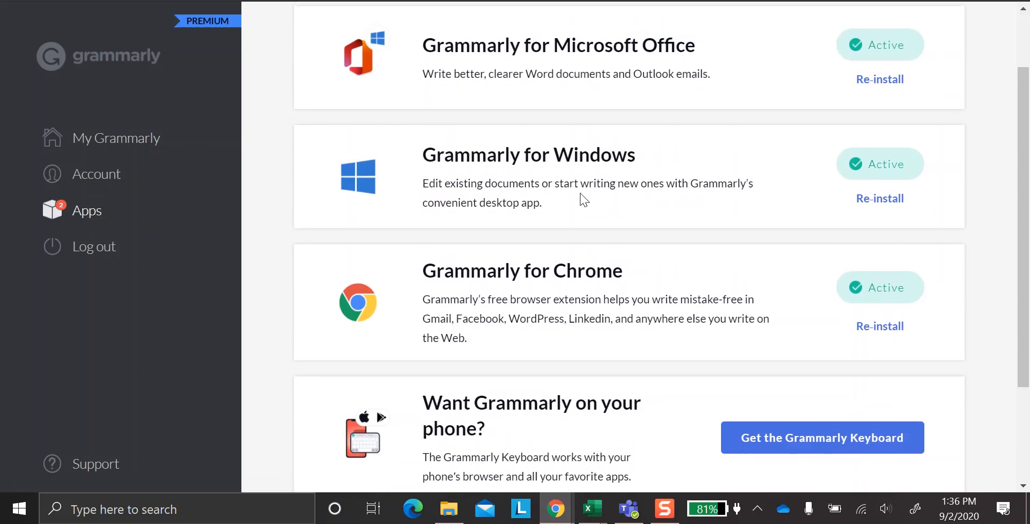
scroll(573, 294, "up", 2)
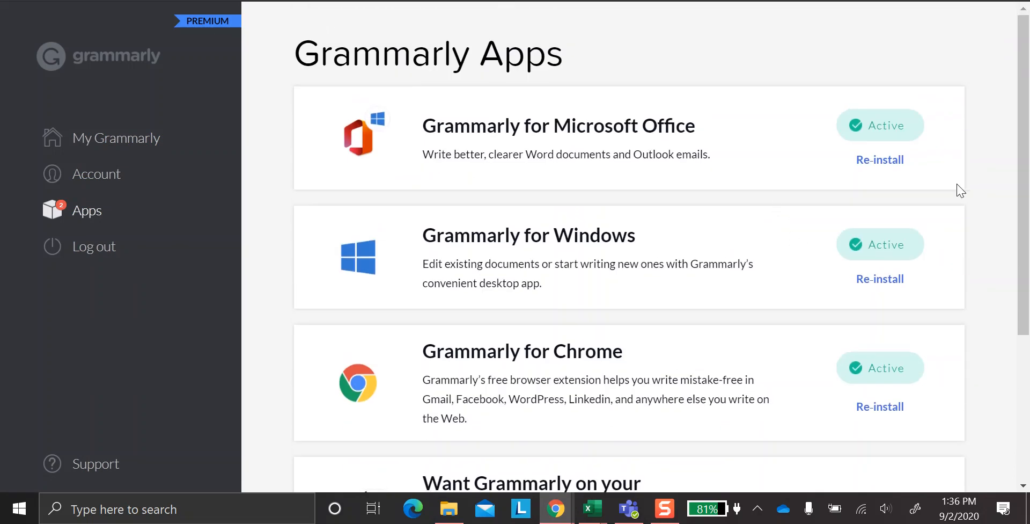
scroll(684, 294, "down", 2)
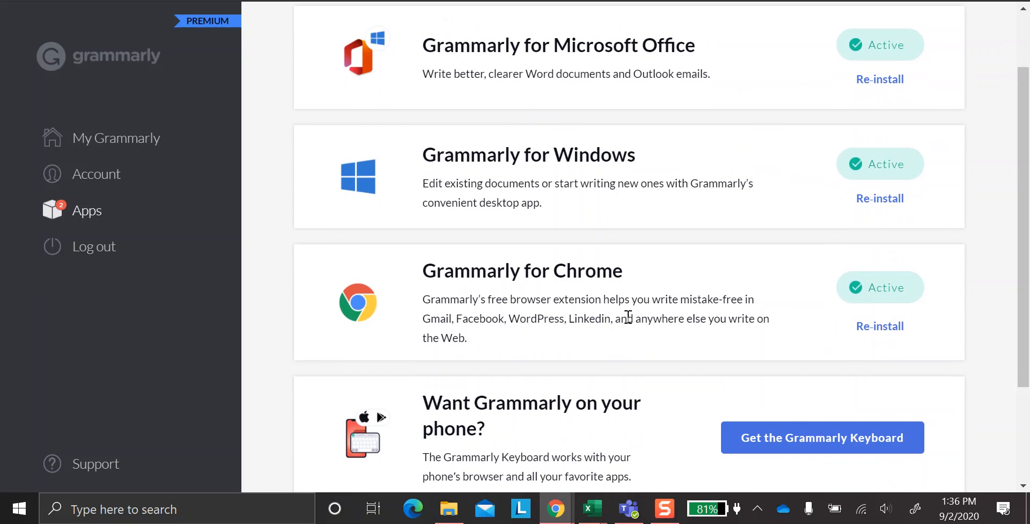
left_click(876, 329)
scroll(637, 203, "up", 1)
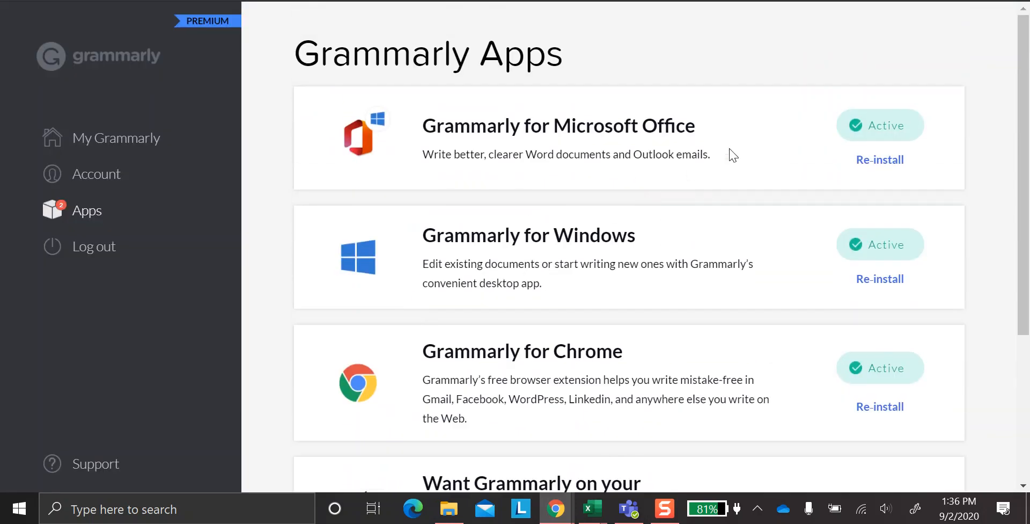
- Download the Grammarly for Microsoft Office installer and run the .exe
left_click(877, 161)
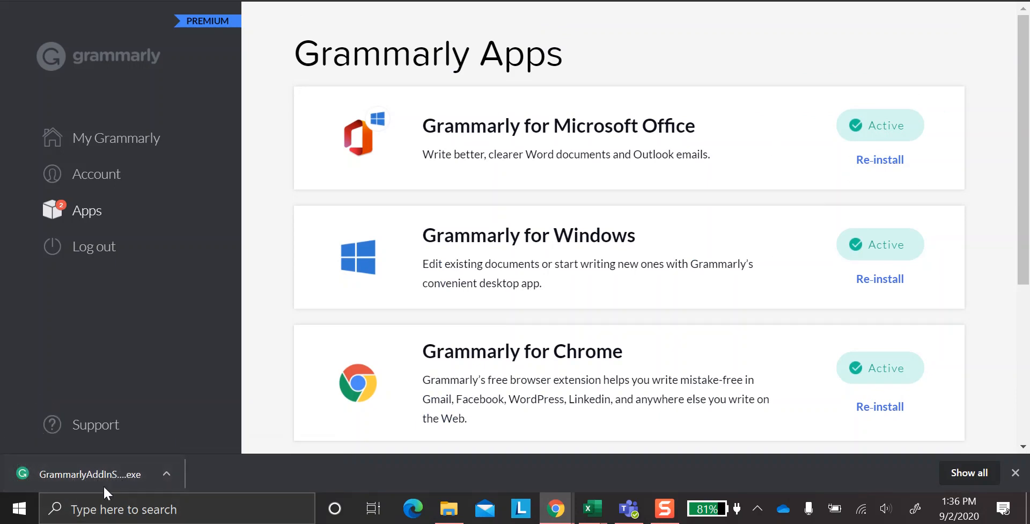
left_click(127, 471)
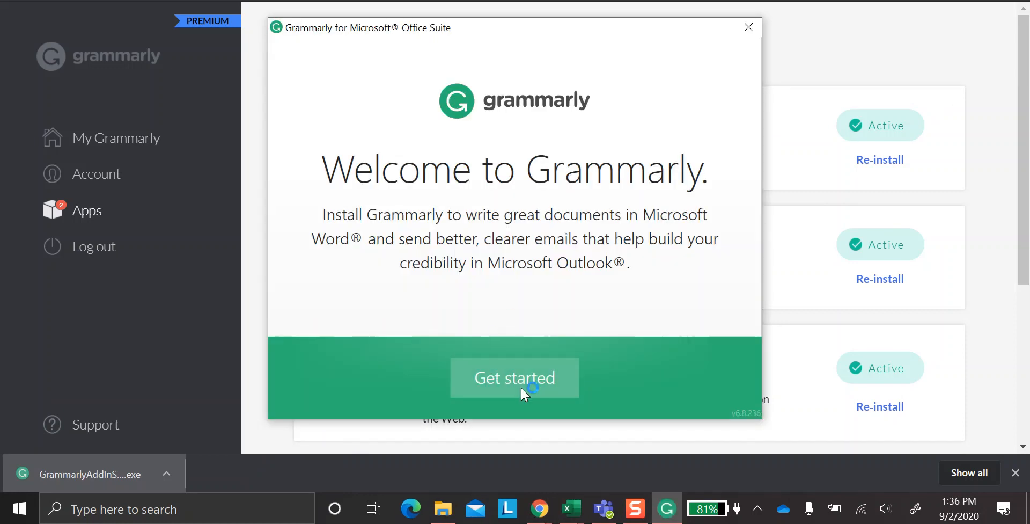
- Install Grammarly for both Word and Outlook and close the finished installer
left_click(516, 382)
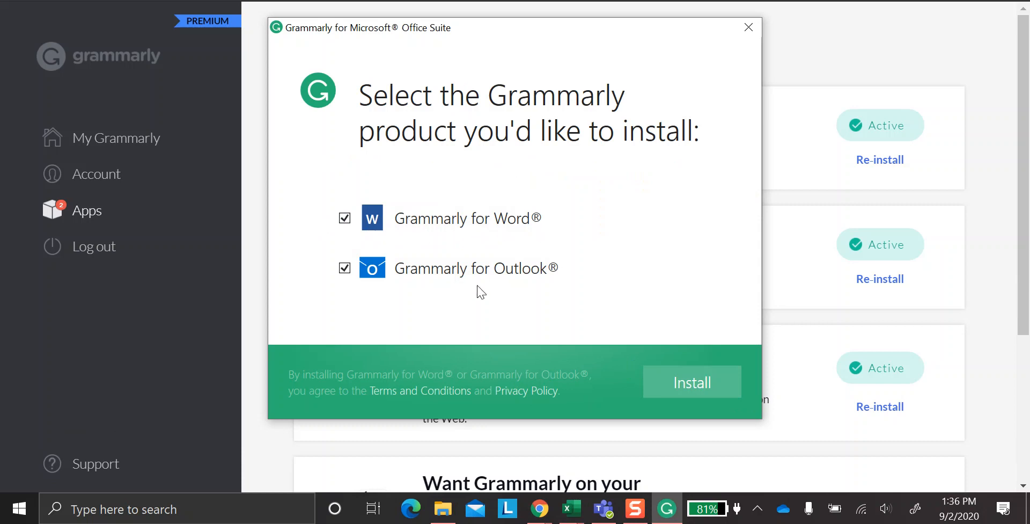
left_click(697, 384)
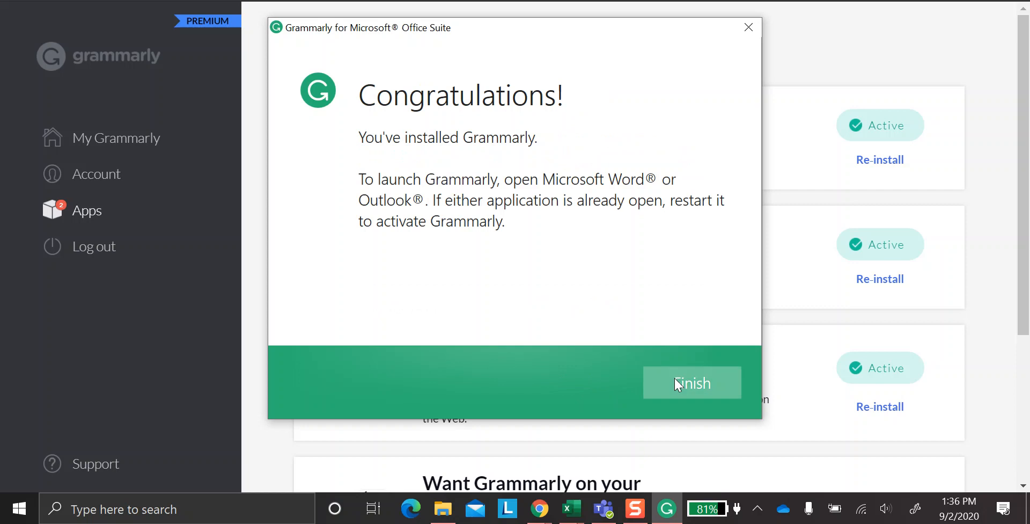
left_click(674, 378)
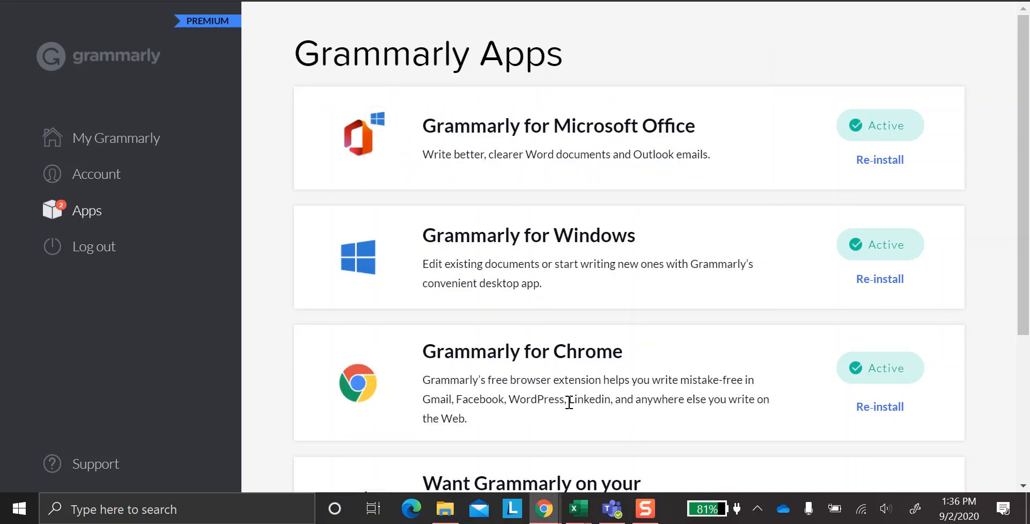
- Launch Word via taskbar search, create a blank document, and turn on Grammarly
left_click(107, 514)
type("wor")
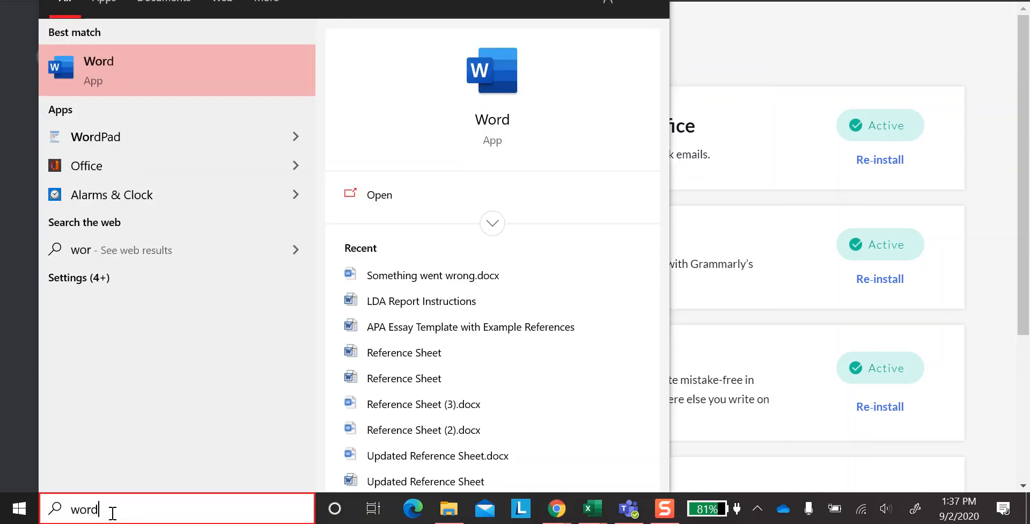
type("d")
key("Return")
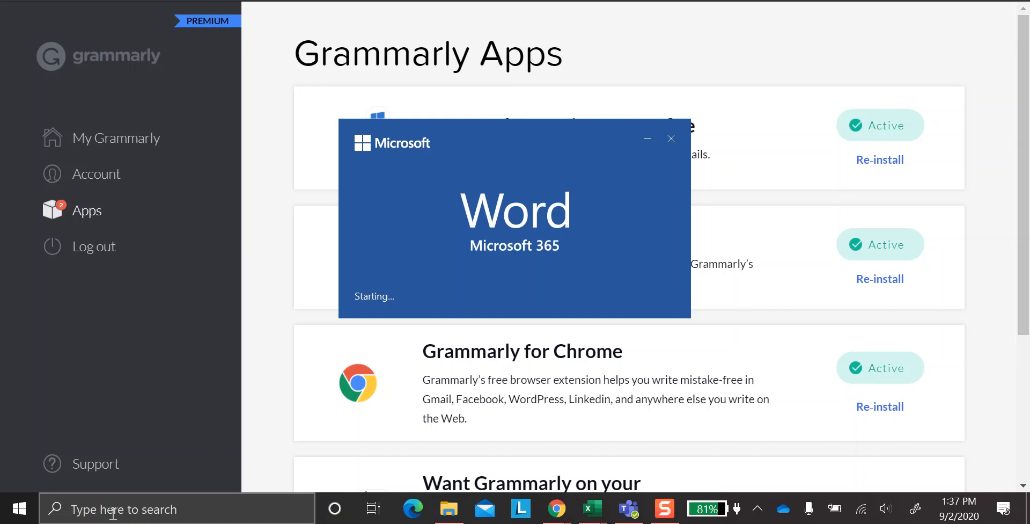
key("Return")
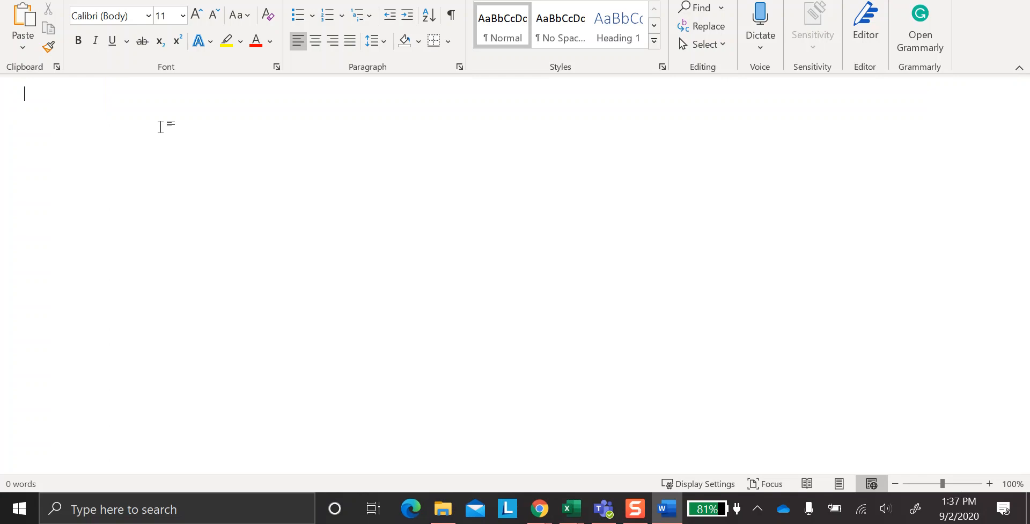
left_click(932, 33)
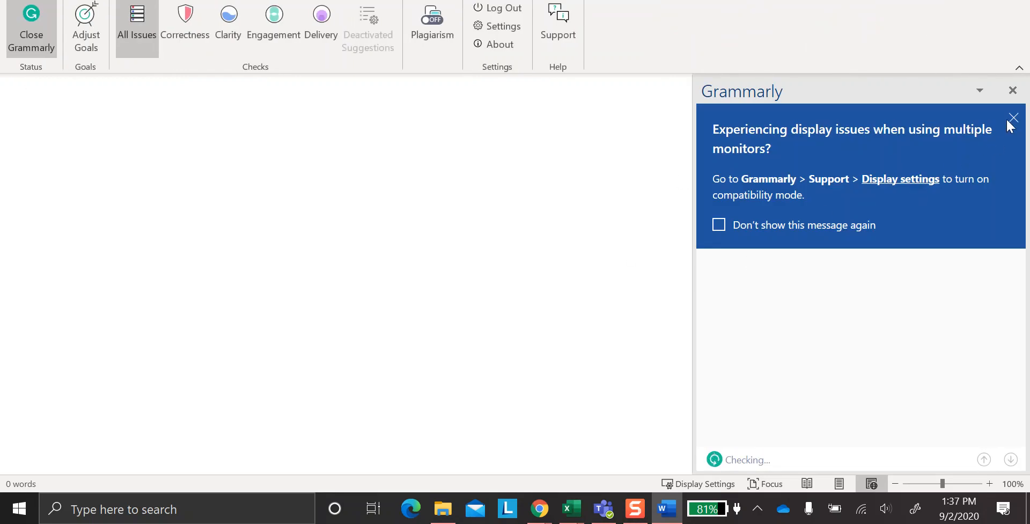
left_click(1007, 120)
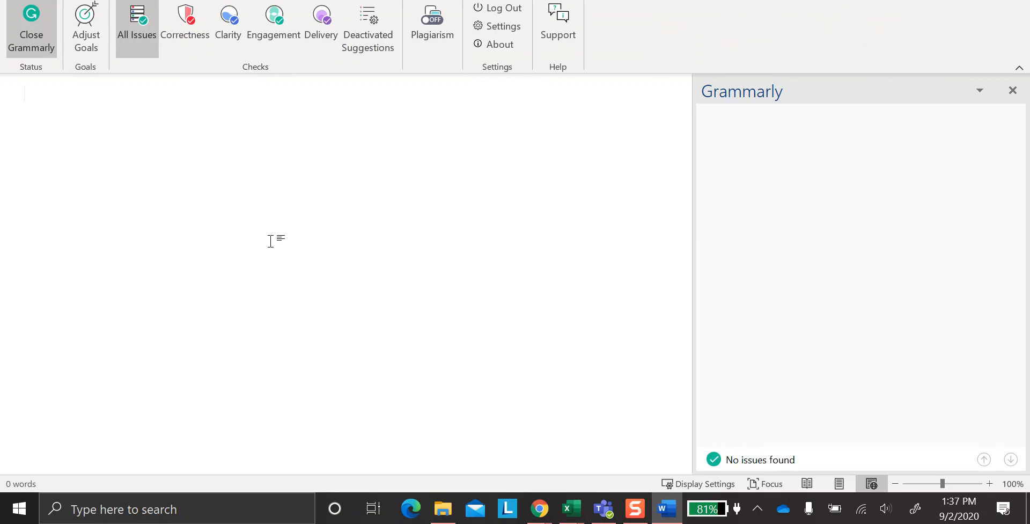
- Type a greeting and accept Grammarly's comma after 'Hello' and 'evertone' to 'everyone' fix
type("ello evertone this")
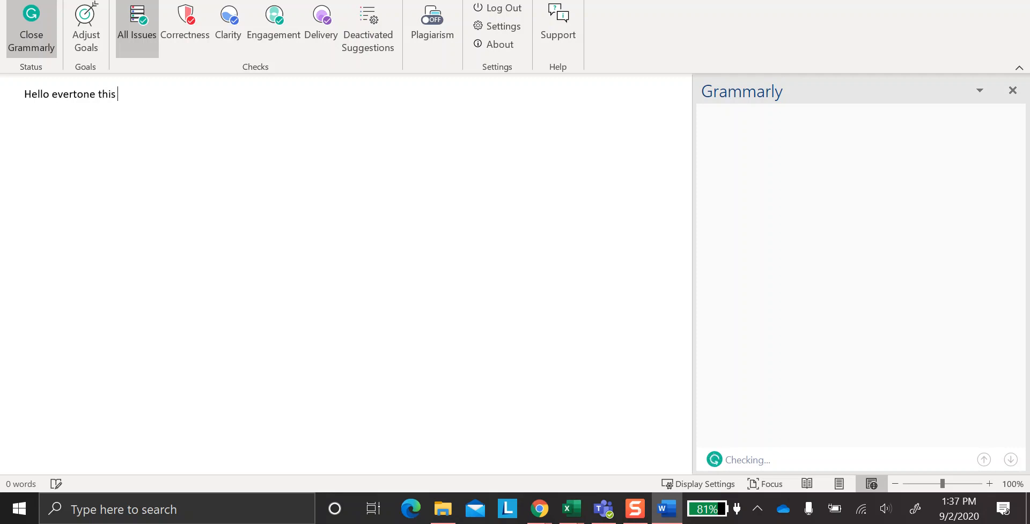
type("Dylan.")
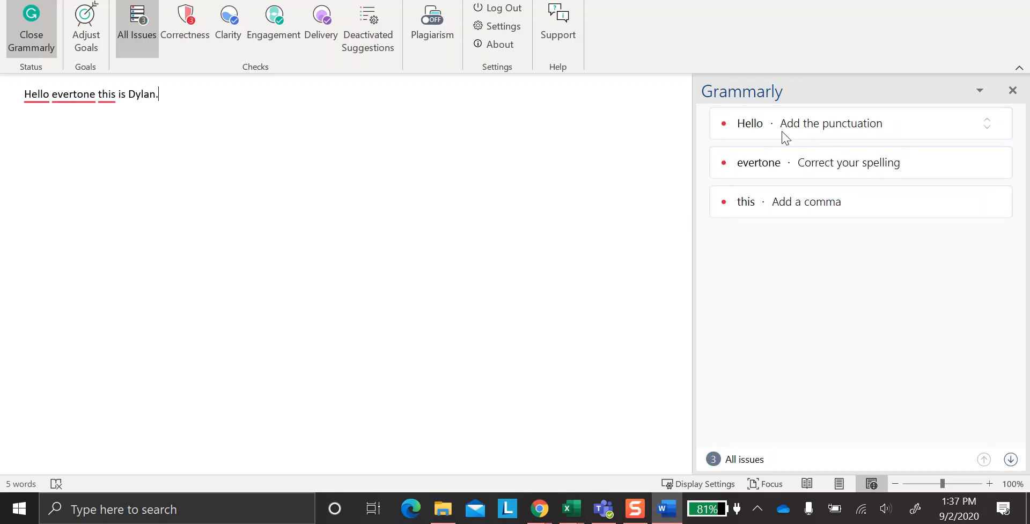
left_click(30, 96)
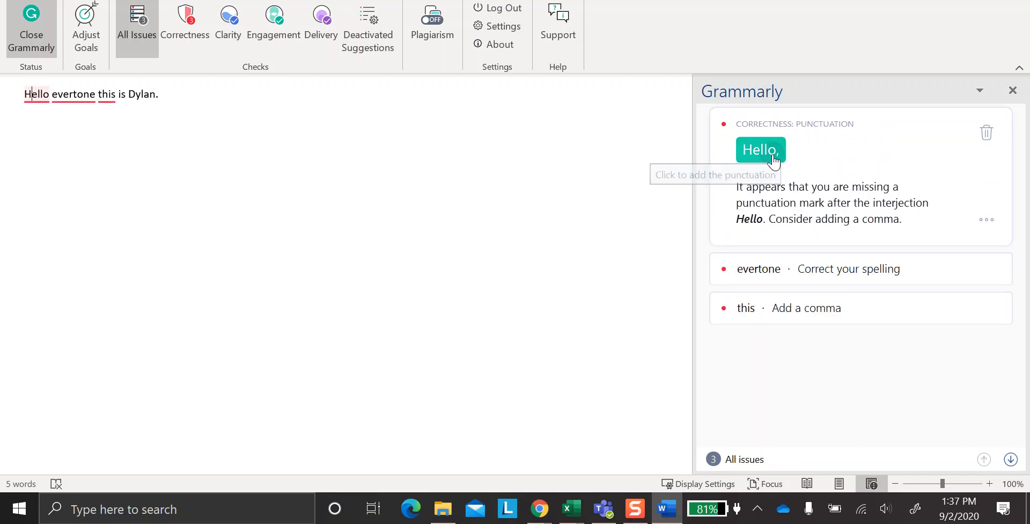
left_click(773, 160)
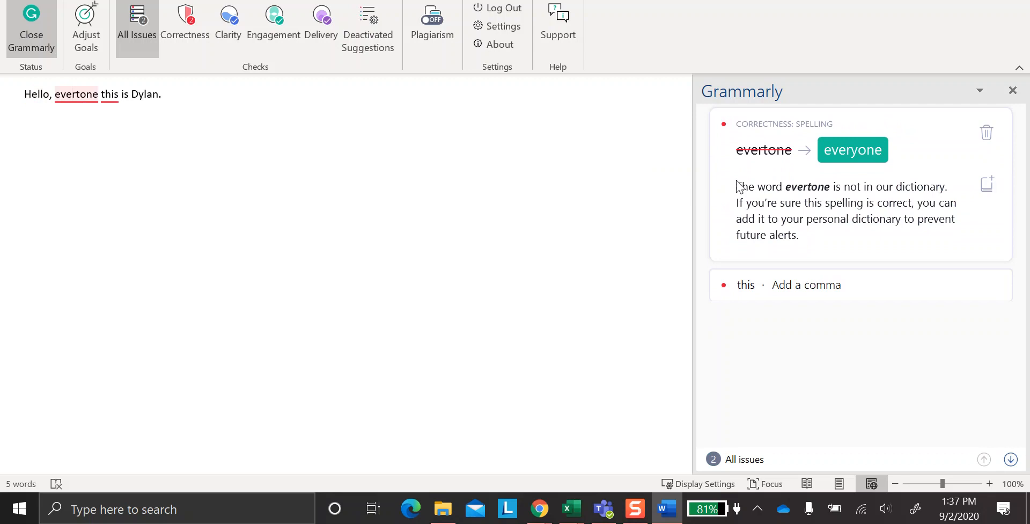
left_click(840, 157)
- Accept Grammarly's comma after 'everyone', leaving no issues found
left_click(114, 94)
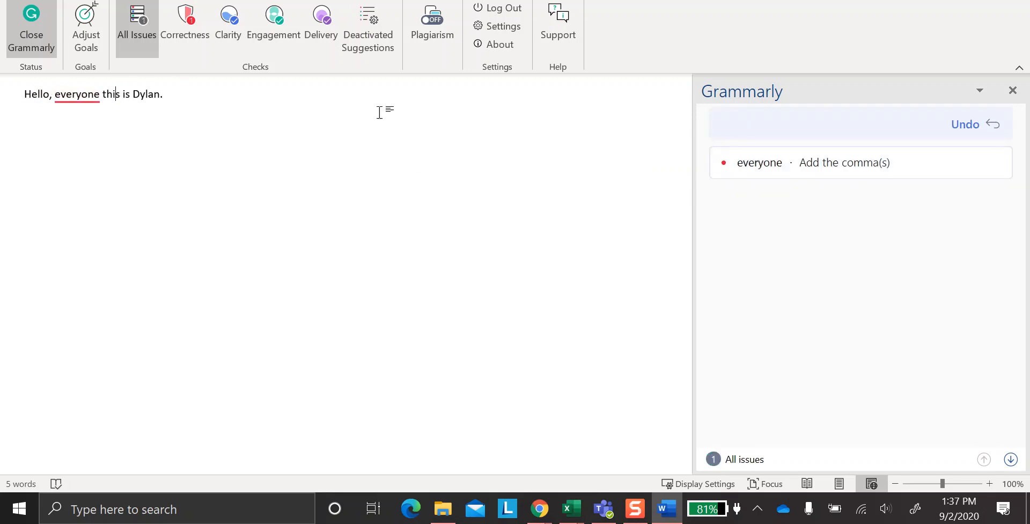
left_click(860, 167)
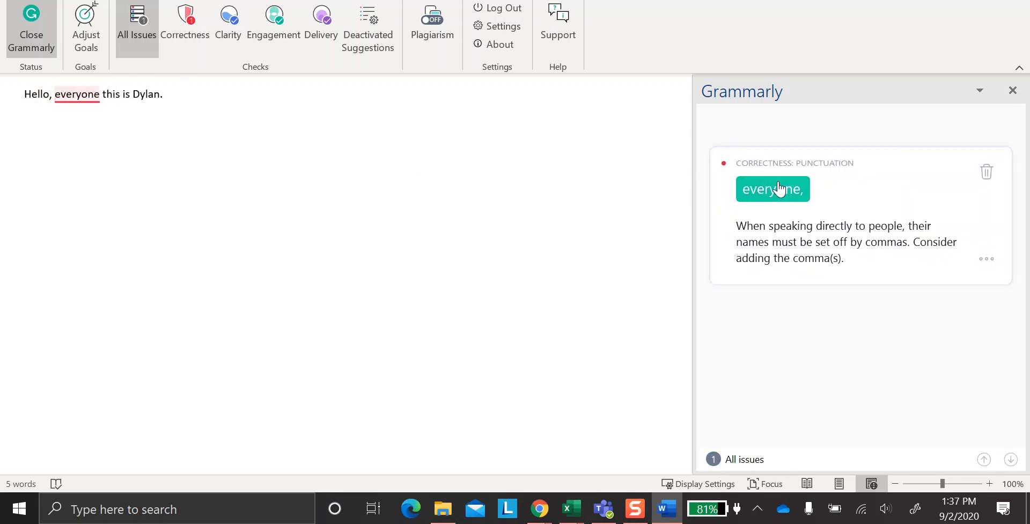
left_click(780, 198)
left_click(198, 99)
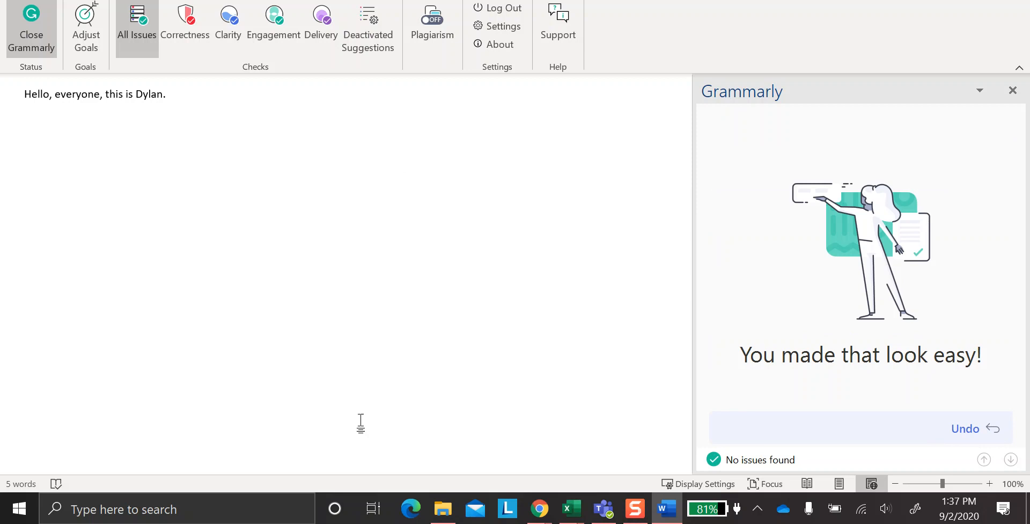
left_click(109, 512)
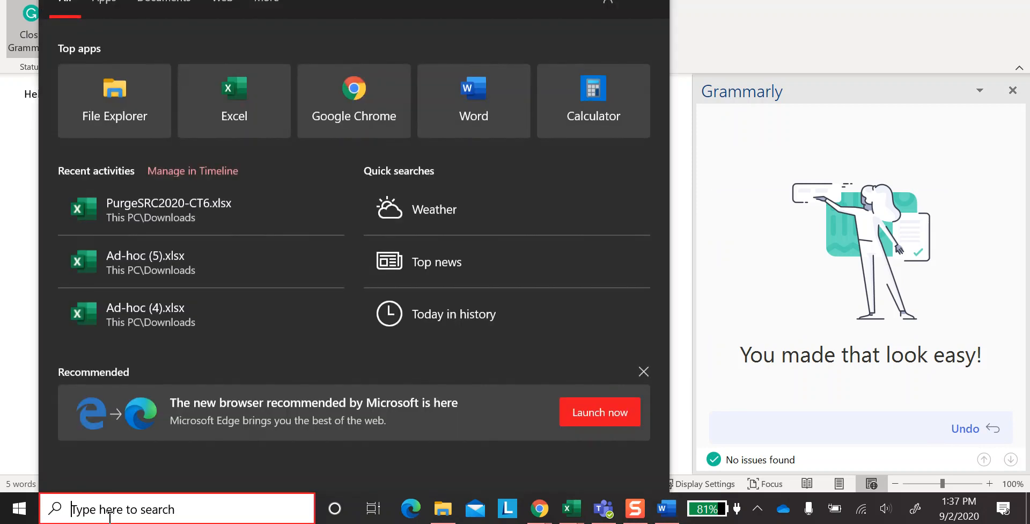
- Launch Outlook, start a new email with the Grammarly pane active, and dismiss the multi-monitor notice
type("out")
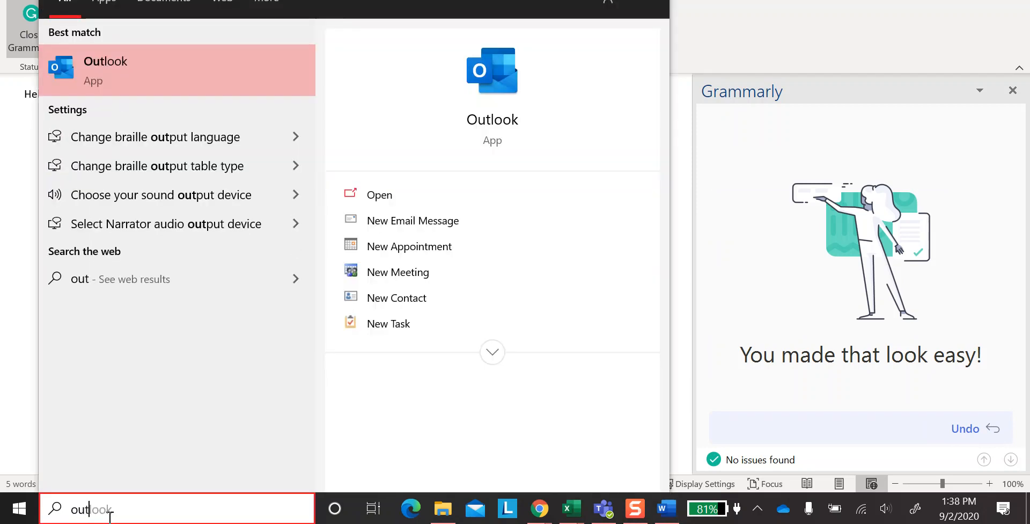
key("Return")
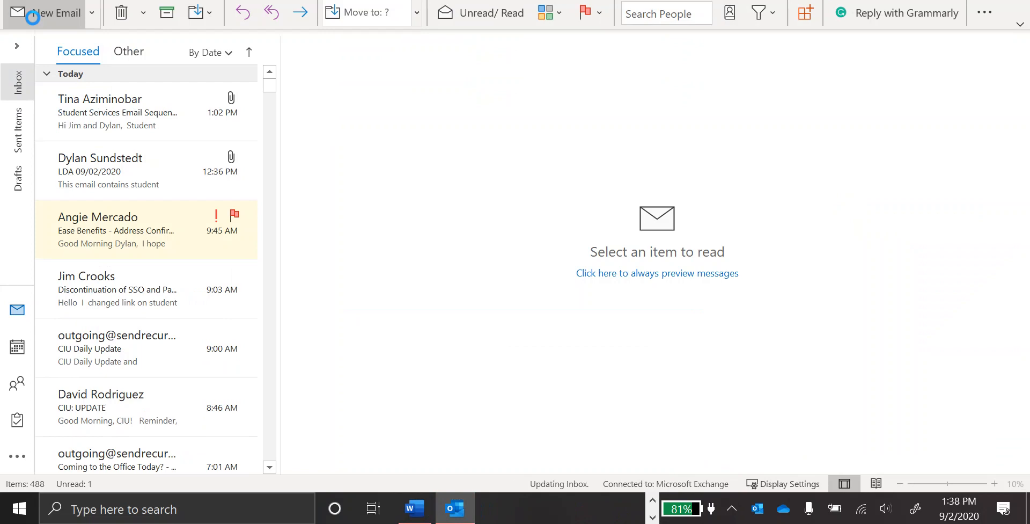
key("ctrl+n")
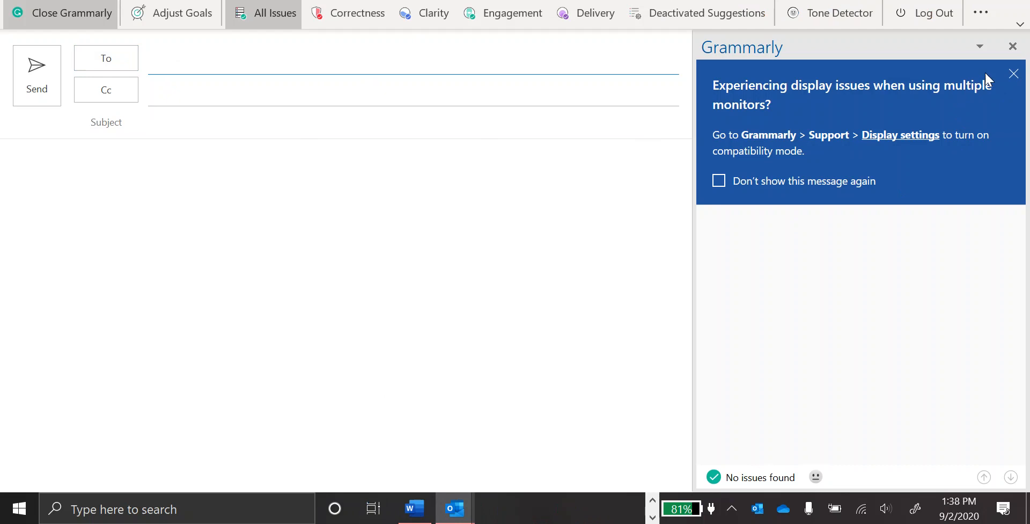
left_click(1014, 74)
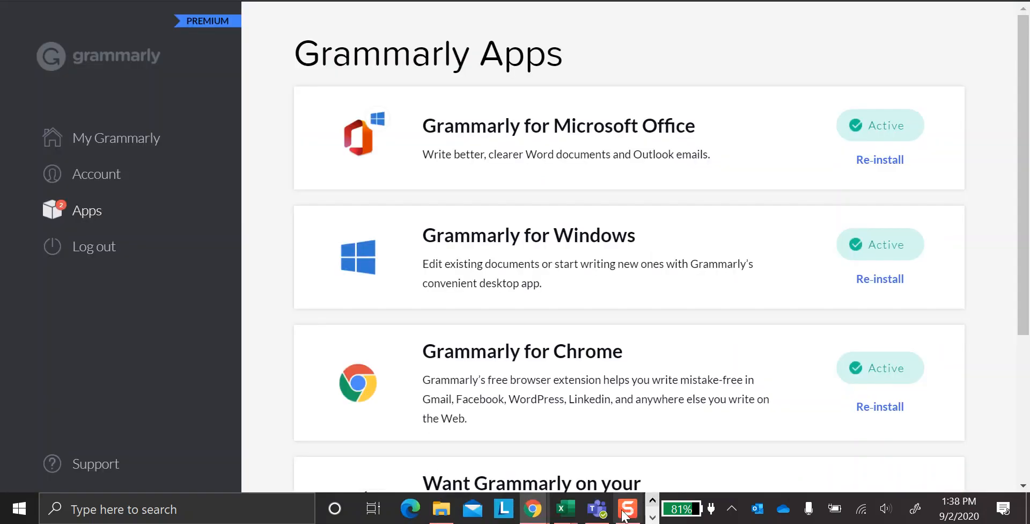
- On a new Chrome tab, check the extensions list shows Grammarly for Chrome installed
key("ctrl+t")
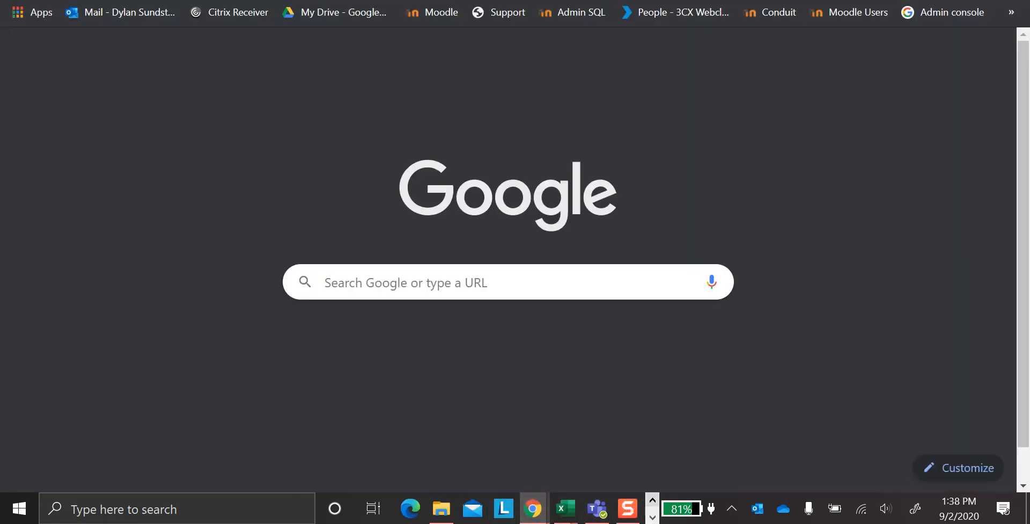
key("alt+f")
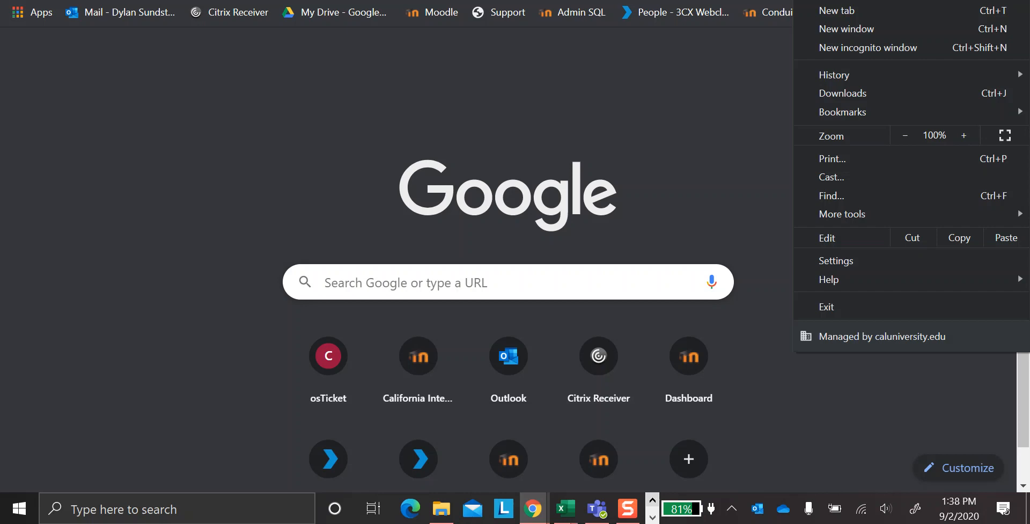
left_click(965, 0)
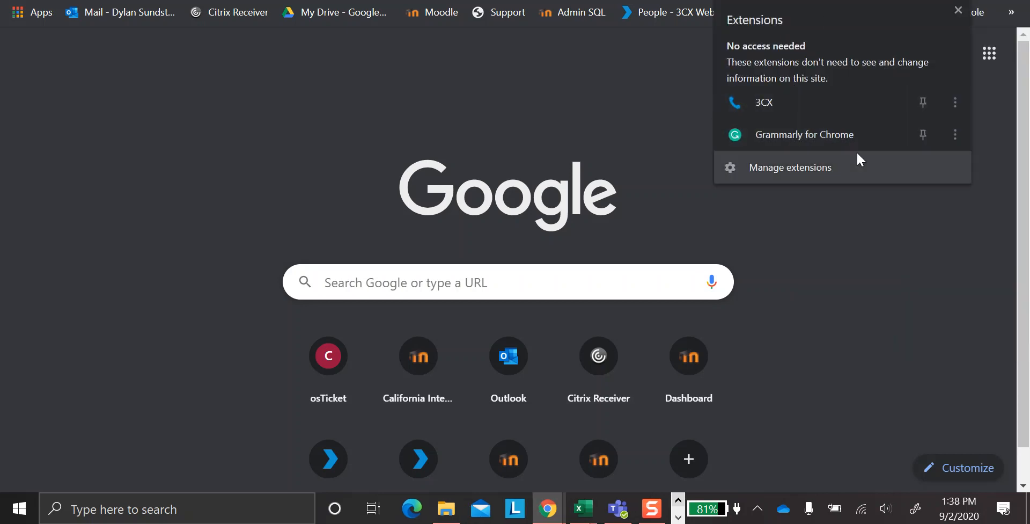
left_click(860, 271)
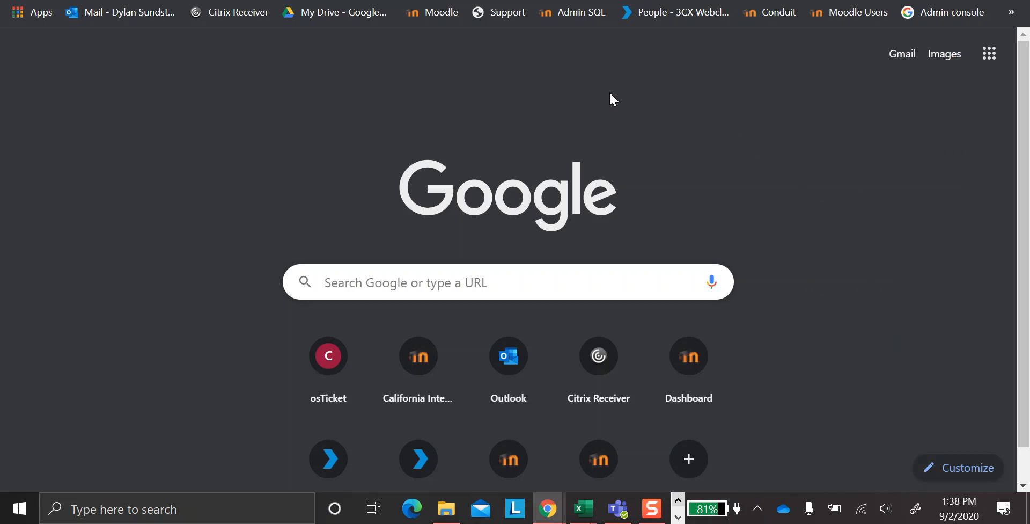